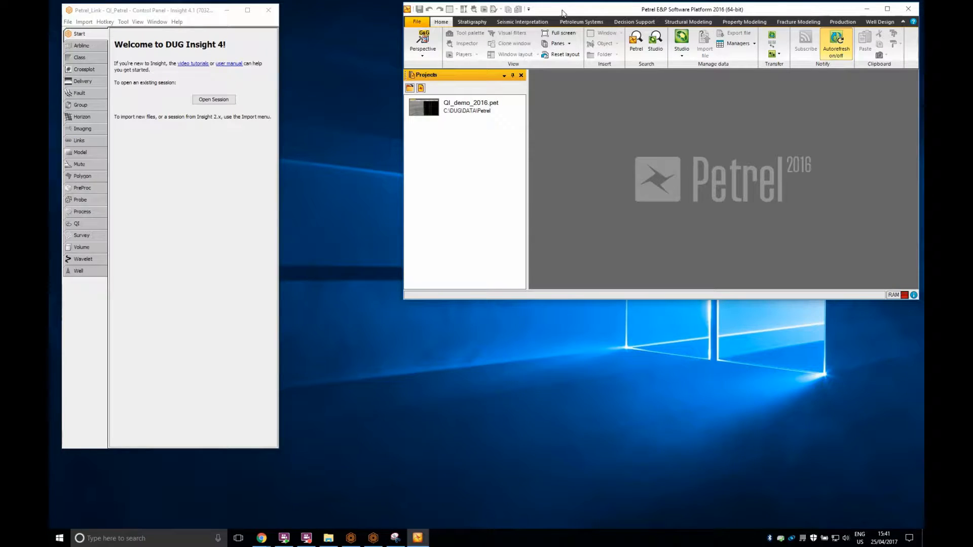
Open the QI_demo_2016 project in Petrel and bring up a 3D view in DUG Insight.
left_click(457, 108)
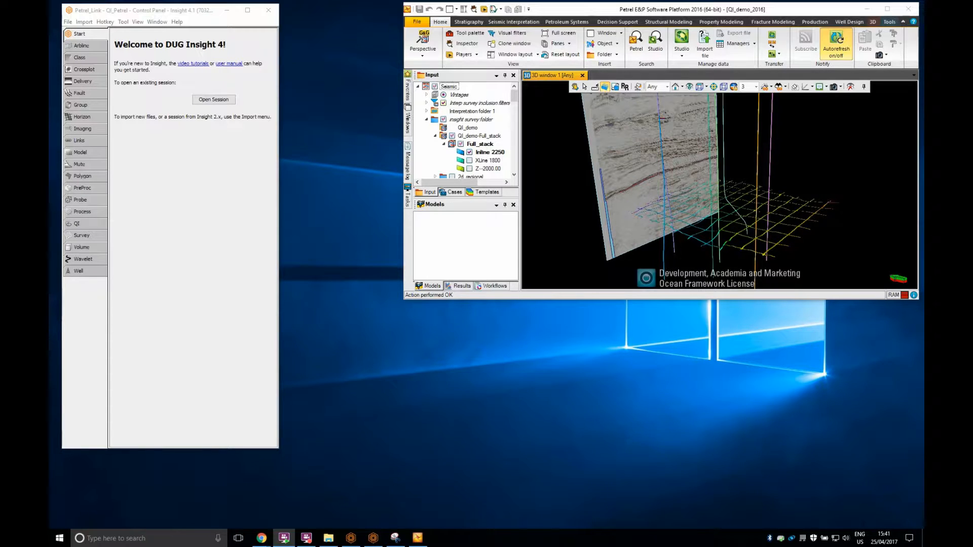
left_click(137, 24)
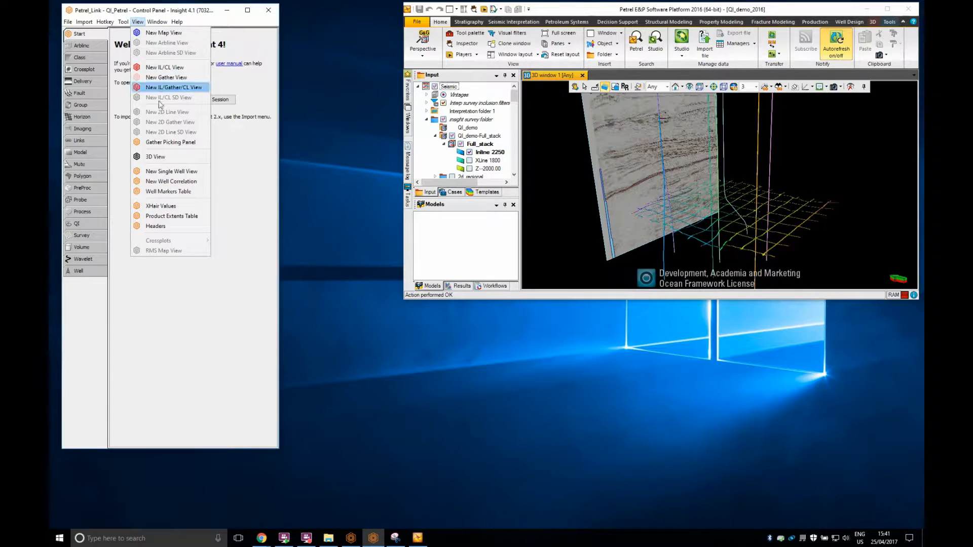
left_click(161, 156)
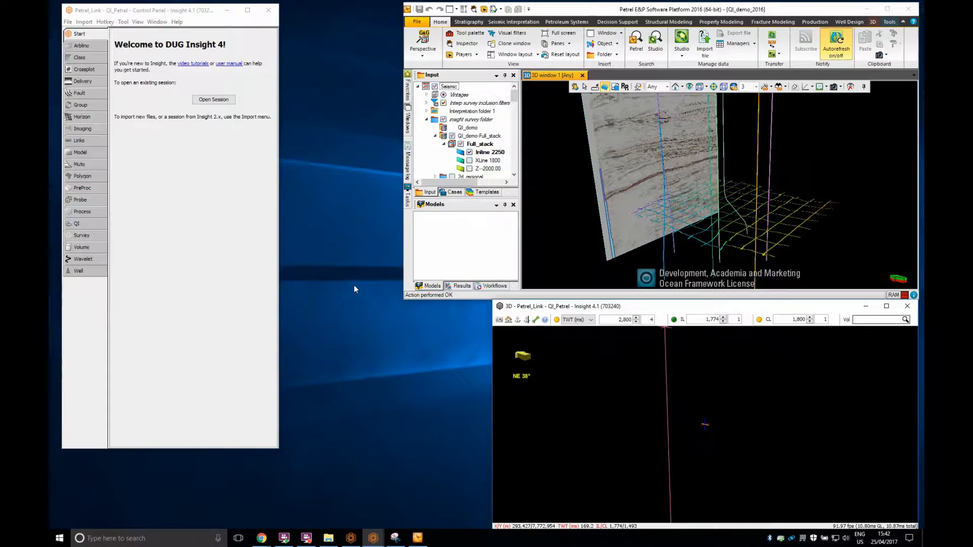
Connect Insight to the open Petrel project and open the link's remote resources manager, clear of the control panel.
left_click(94, 144)
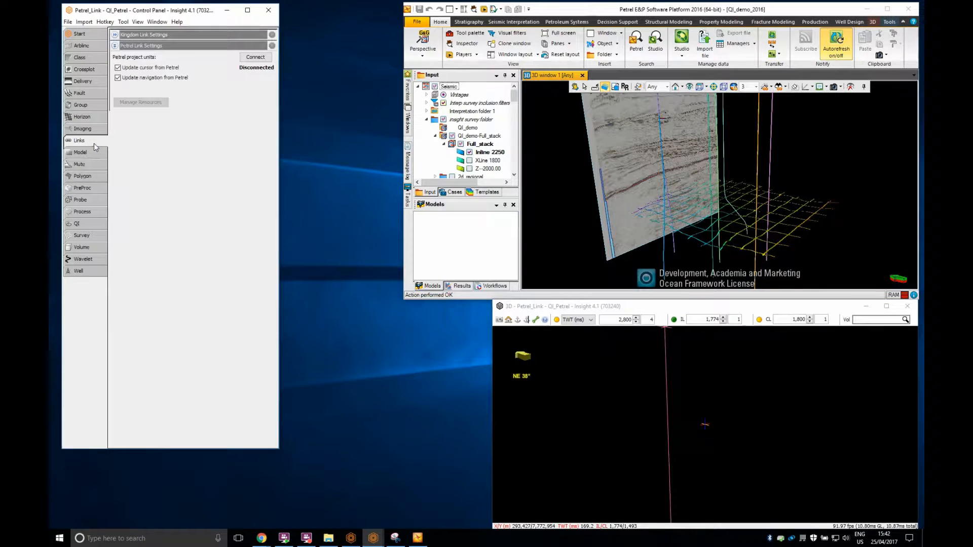
left_click(268, 59)
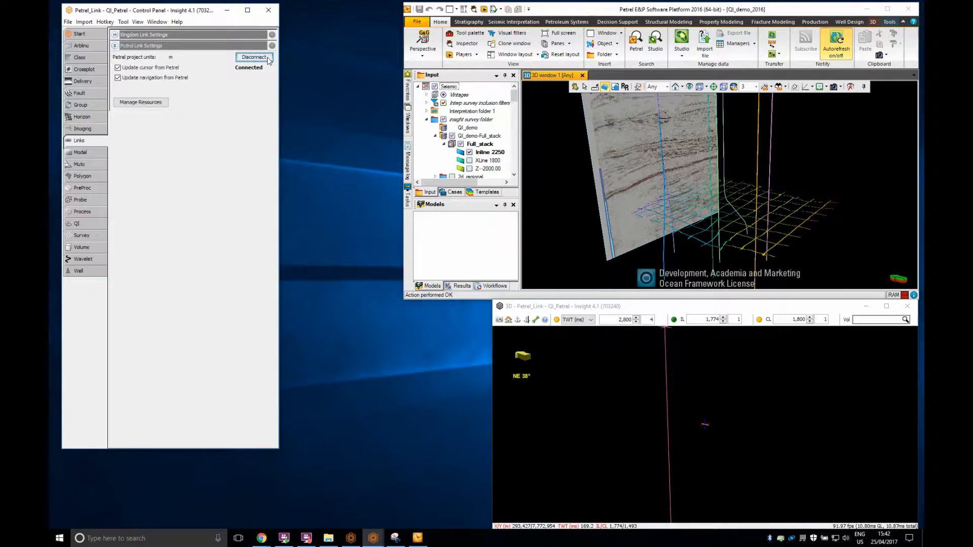
left_click(140, 102)
left_click_drag(237, 76, 324, 41)
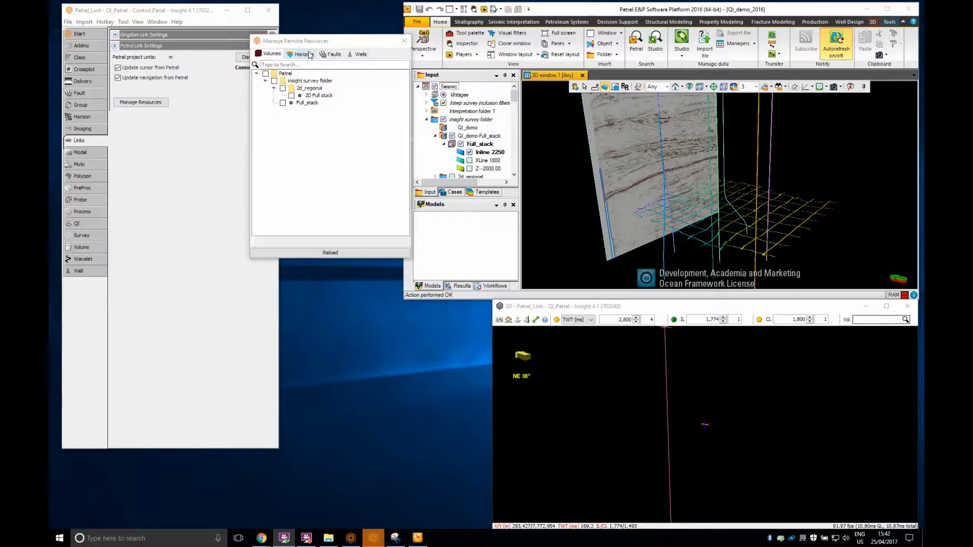
Review the horizons, faults and wells that Petrel makes available as remote resources.
left_click(309, 54)
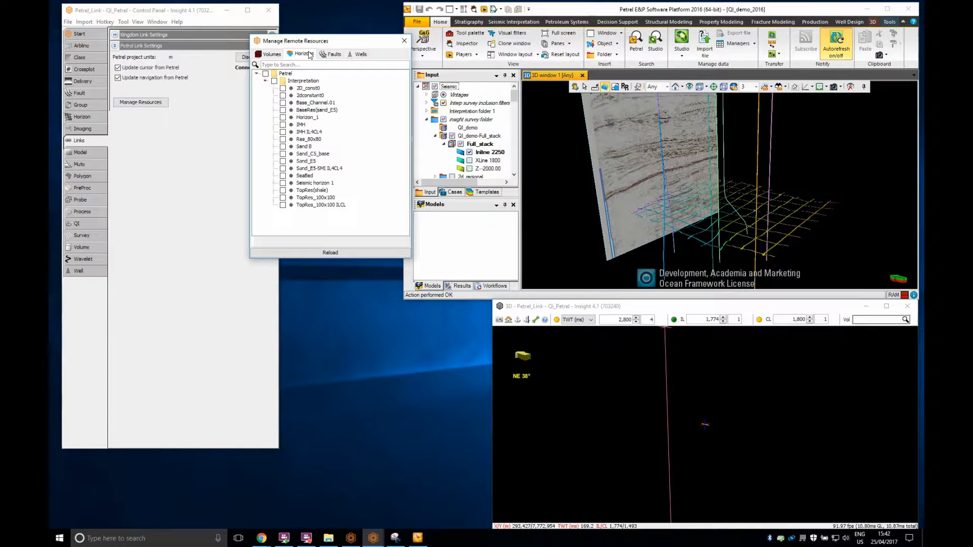
left_click(336, 54)
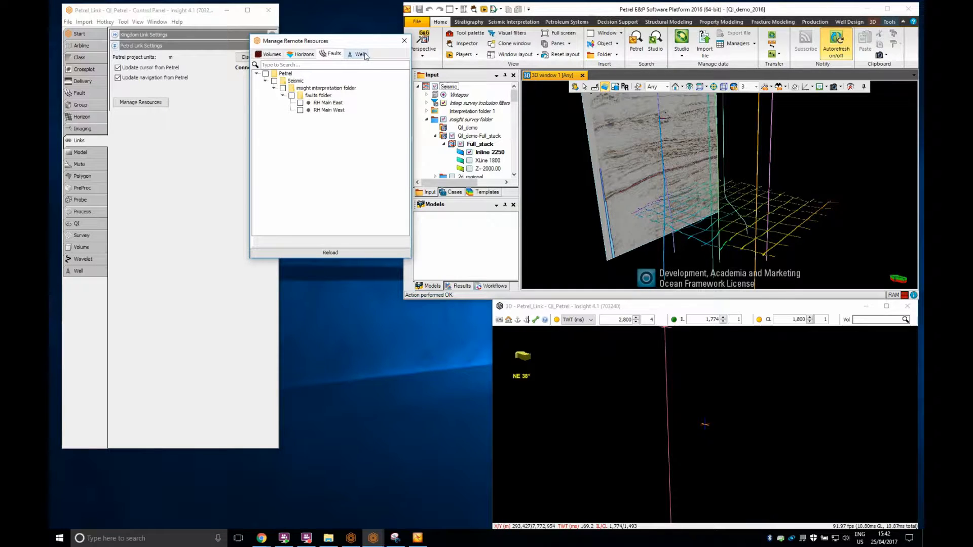
left_click(361, 55)
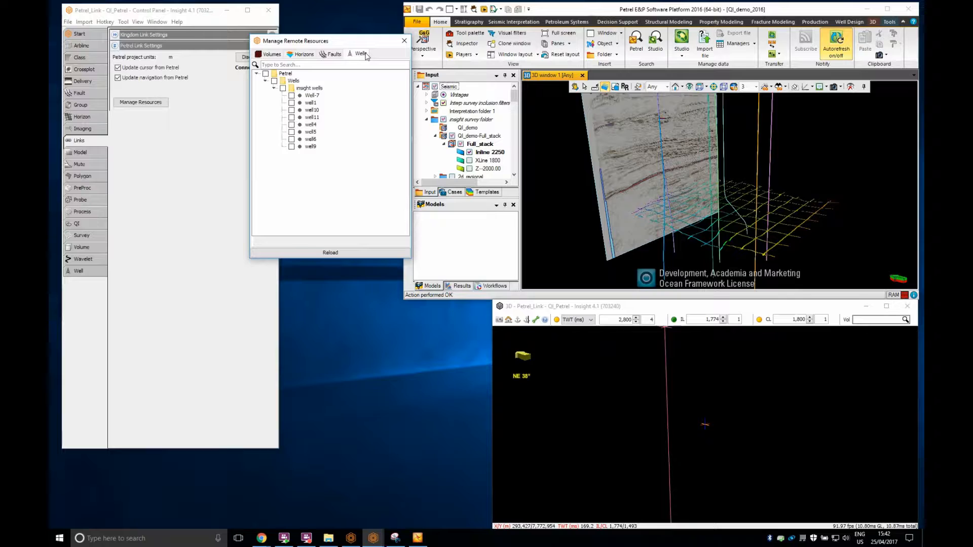
Add the Full_stack volume from Petrel's insight survey folder to the Insight session.
left_click(81, 248)
left_click(271, 54)
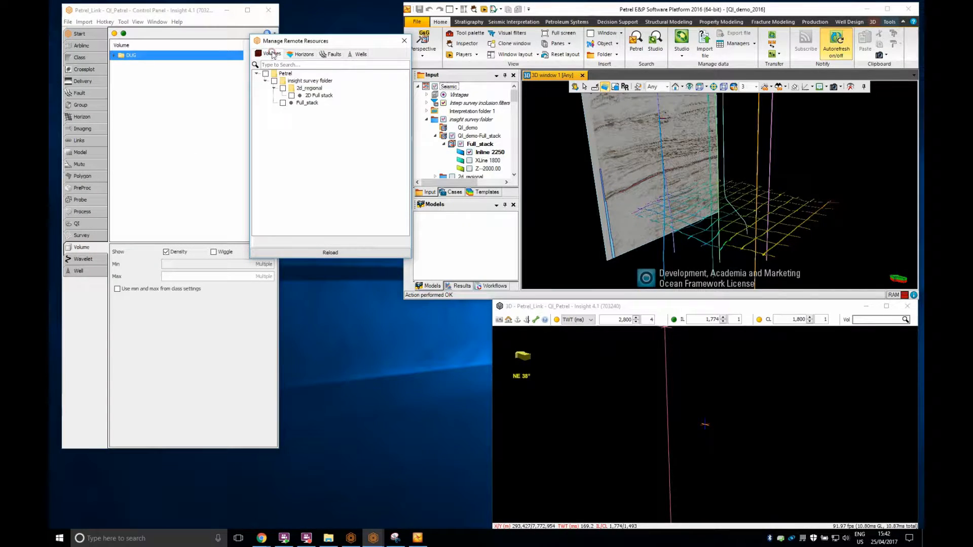
left_click(283, 104)
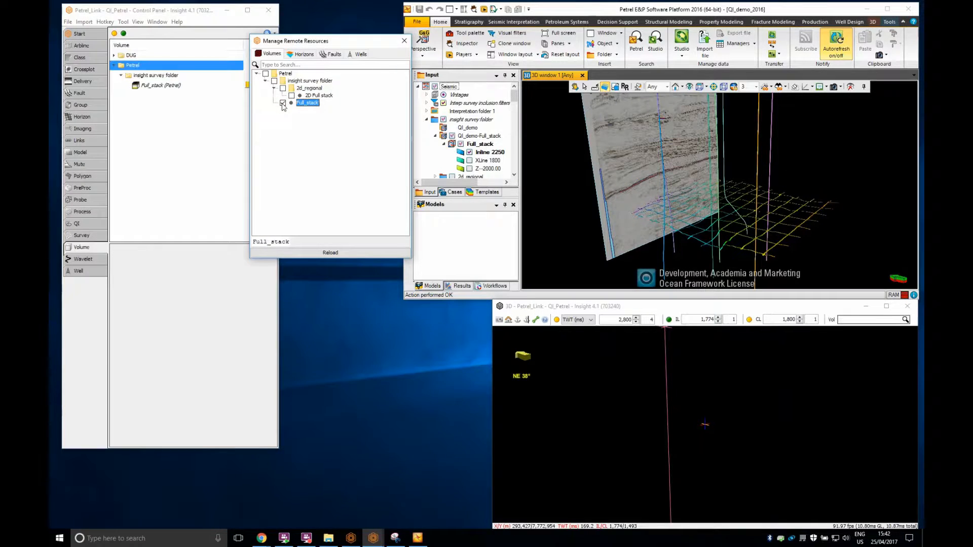
Display the Full_stack volume in the Insight 3D view and move its inline section to 2,158.
left_click(866, 325)
left_click(870, 433)
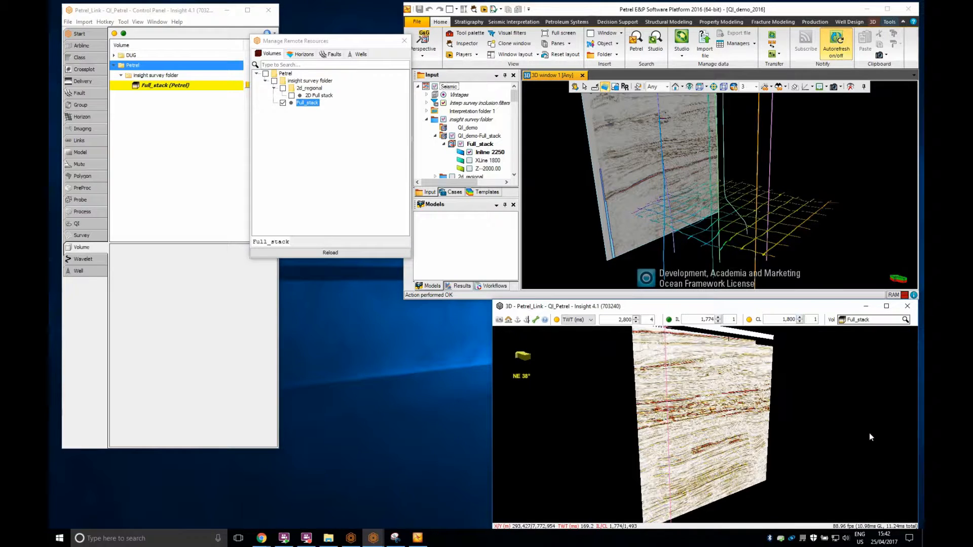
left_click_drag(706, 449, 732, 455)
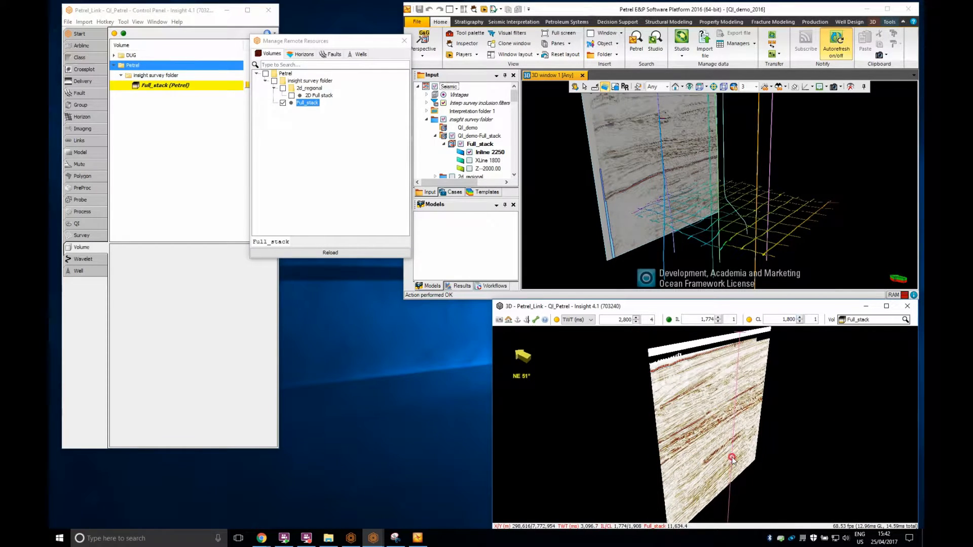
middle_click_drag(728, 447, 673, 438)
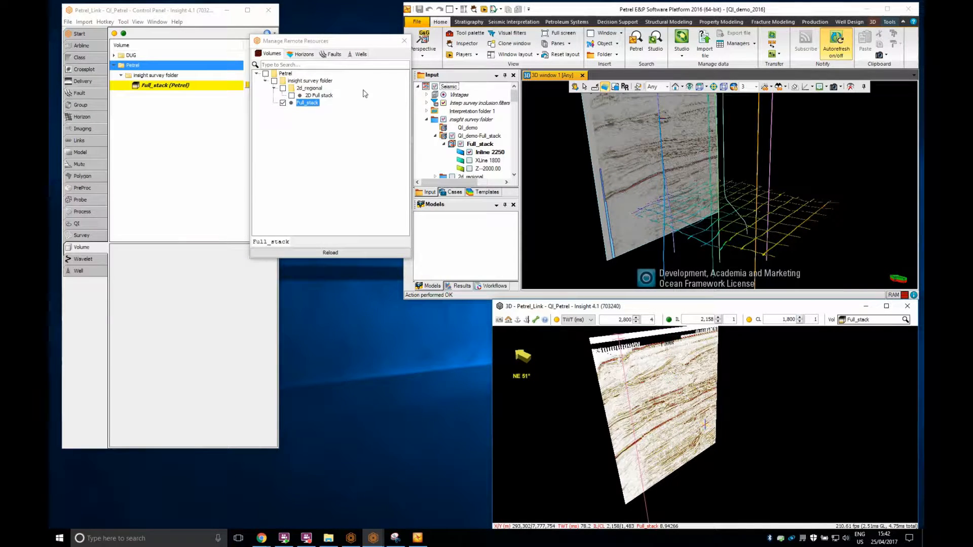
Add all wells in Petrel's insight wells folder to the Insight session.
left_click(359, 55)
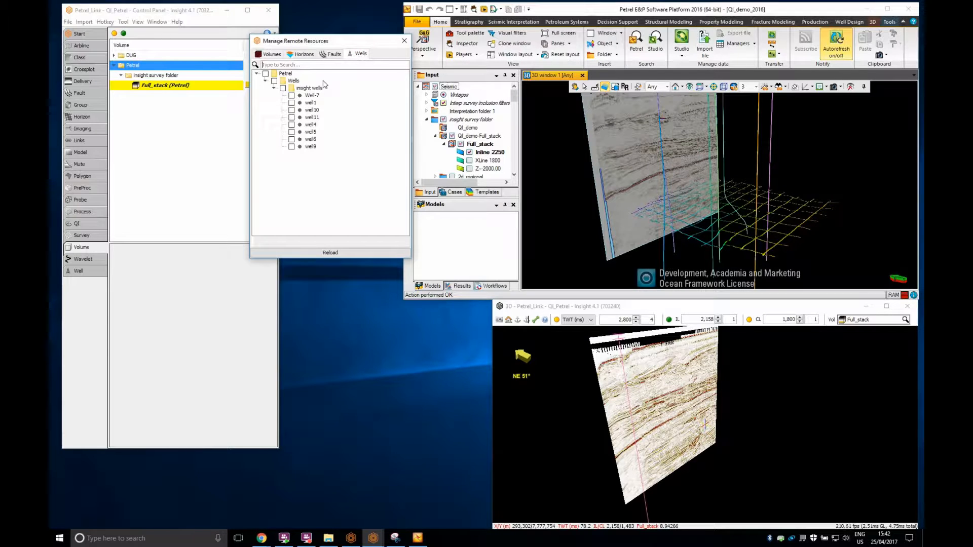
left_click(80, 271)
left_click(283, 89)
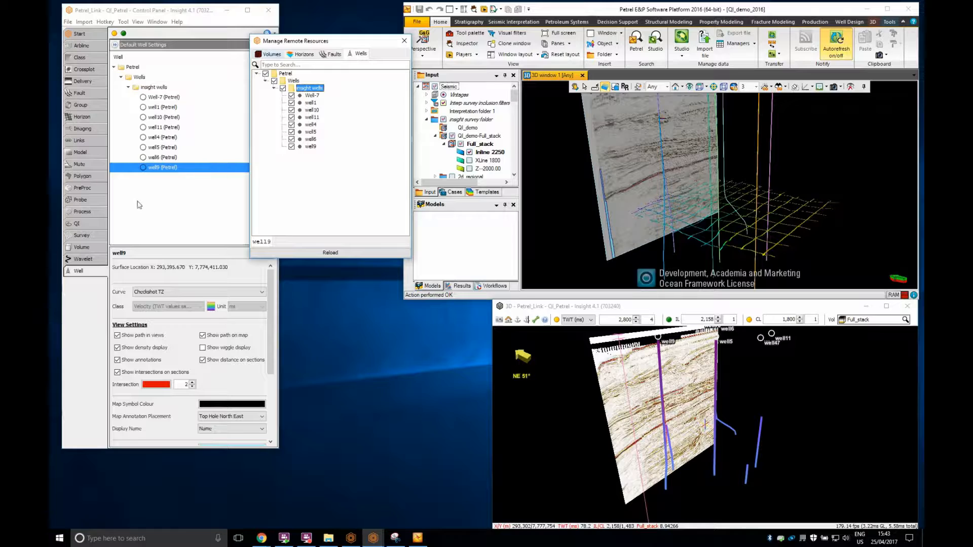
Create a local copy of the Petrel Full_stack volume and close the remote resources manager.
left_click(82, 248)
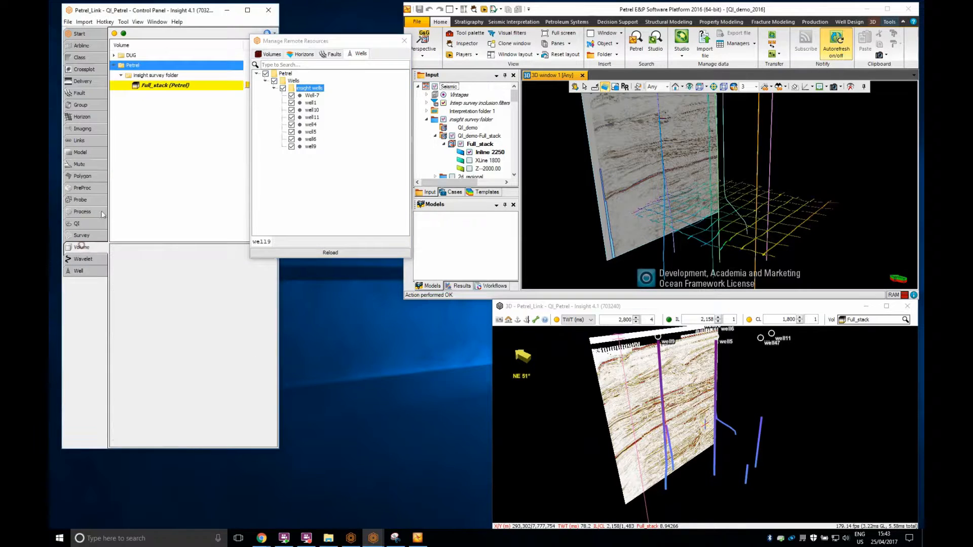
right_click(162, 86)
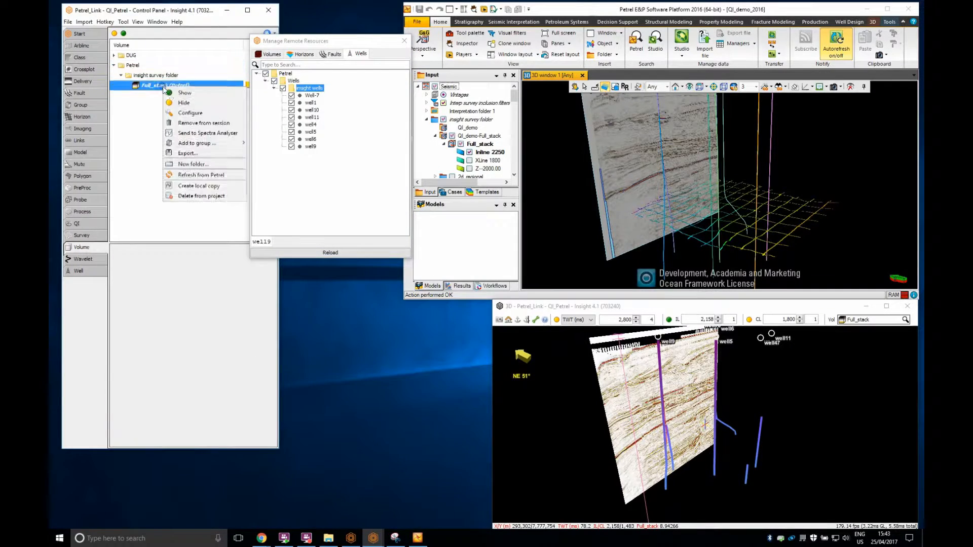
left_click(189, 186)
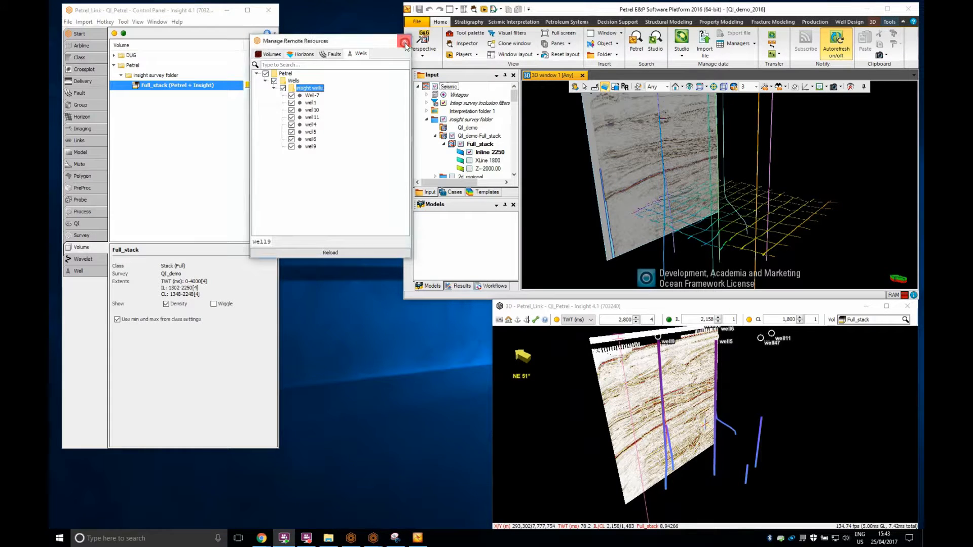
left_click(406, 42)
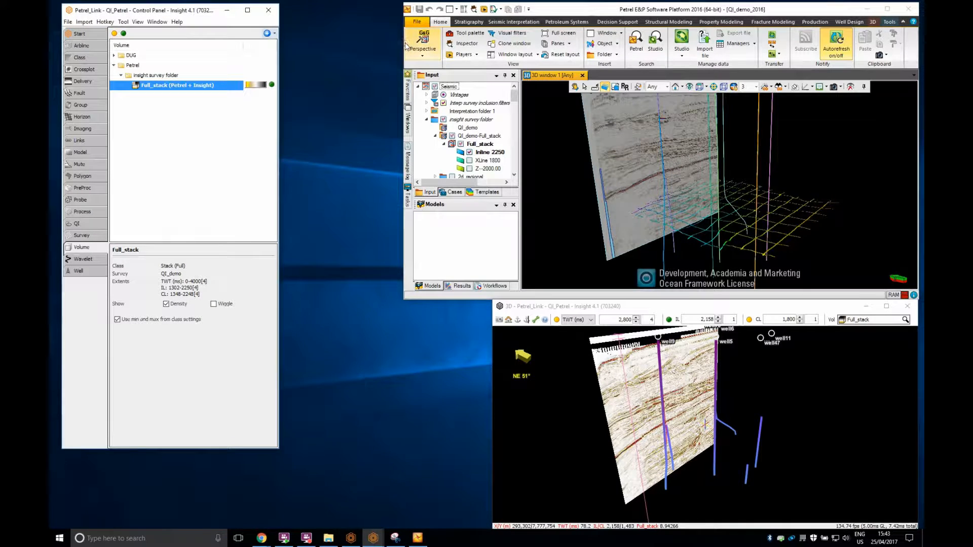
Add the Res_80x80 horizon from Petrel's Interpretation folder to the Insight session.
left_click(93, 117)
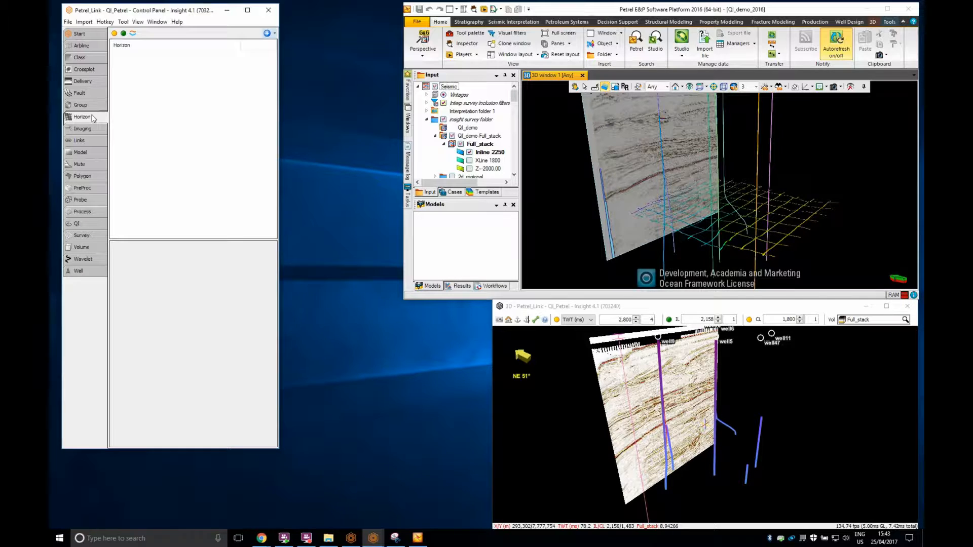
left_click(274, 34)
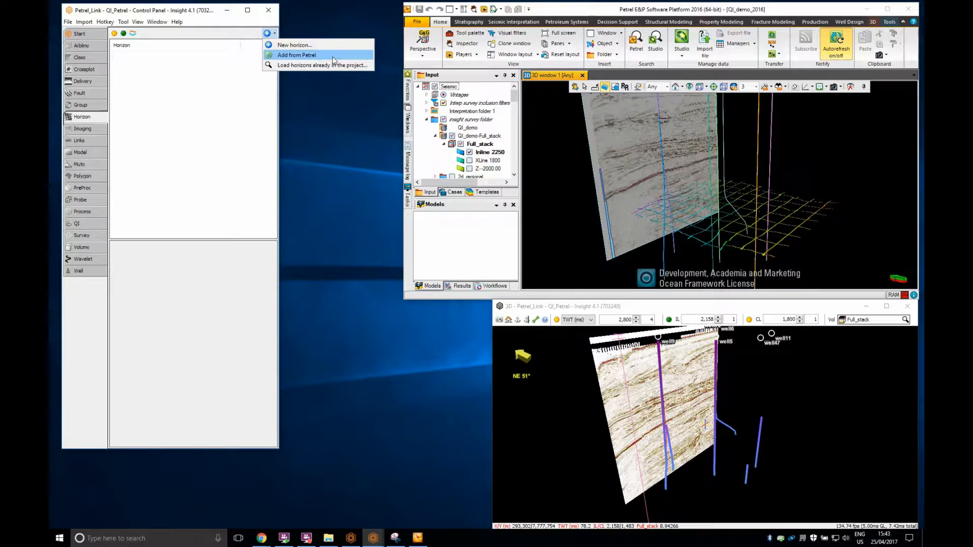
left_click(333, 56)
left_click_drag(498, 176, 364, 75)
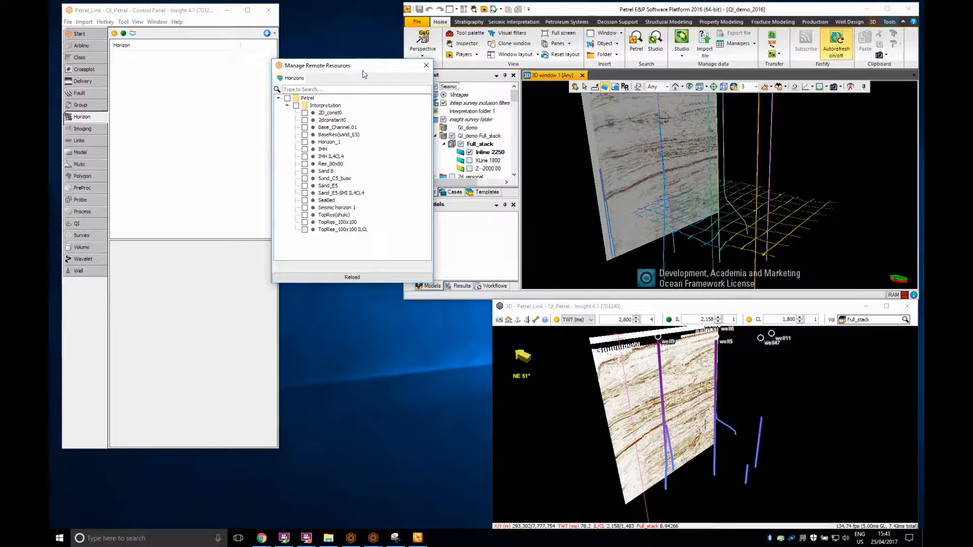
left_click(304, 164)
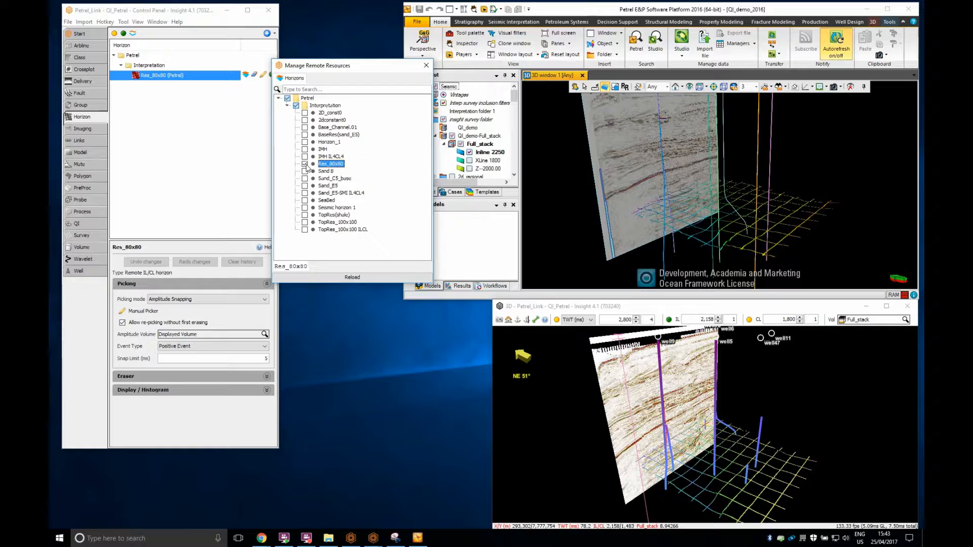
left_click(426, 65)
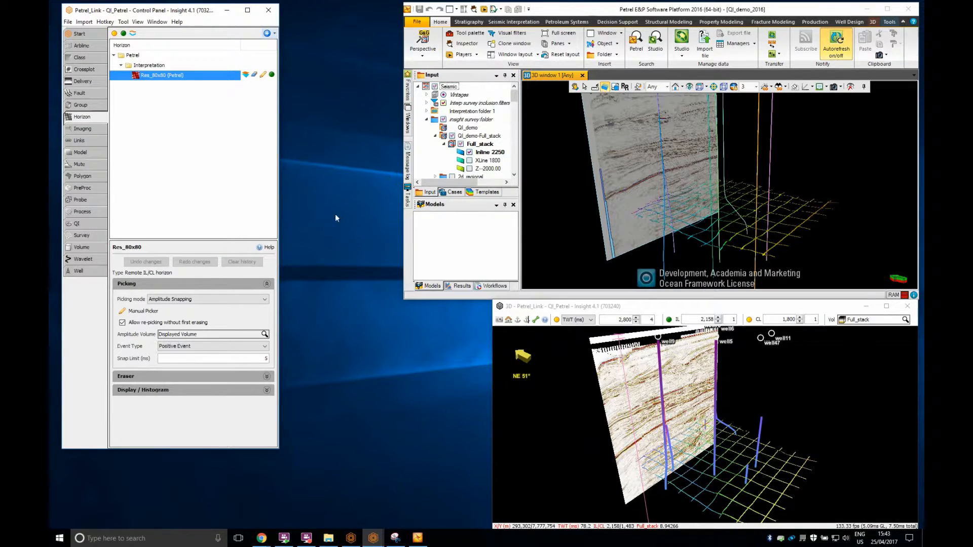
Set the horizon's picking mode to Propagator, with Res_80x80 as seed points and Full_stack as the seed volume.
left_click(192, 299)
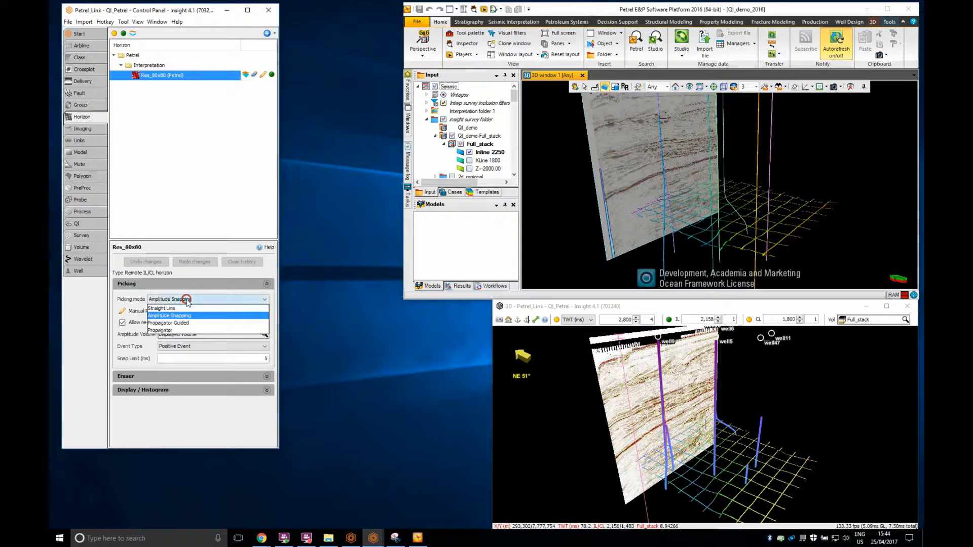
left_click(176, 332)
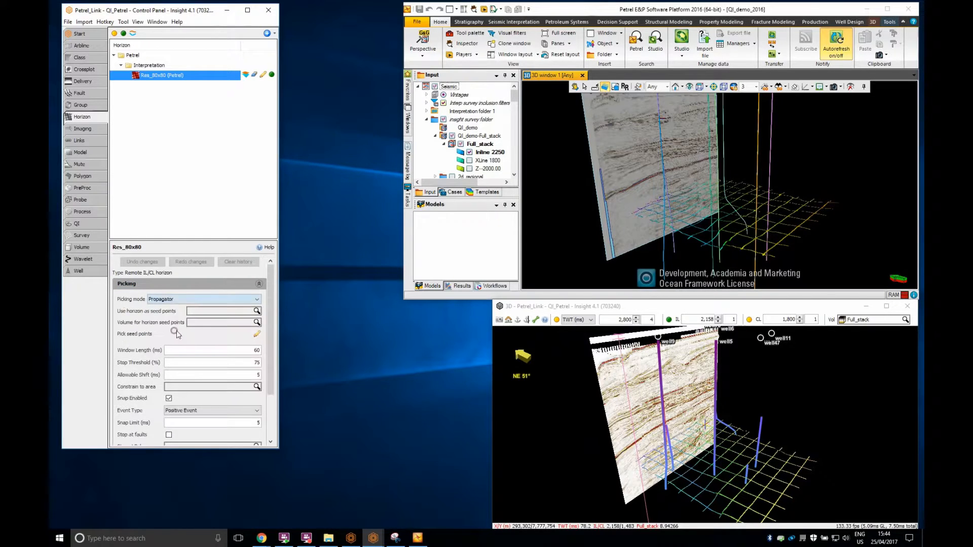
left_click(206, 311)
left_click(217, 349)
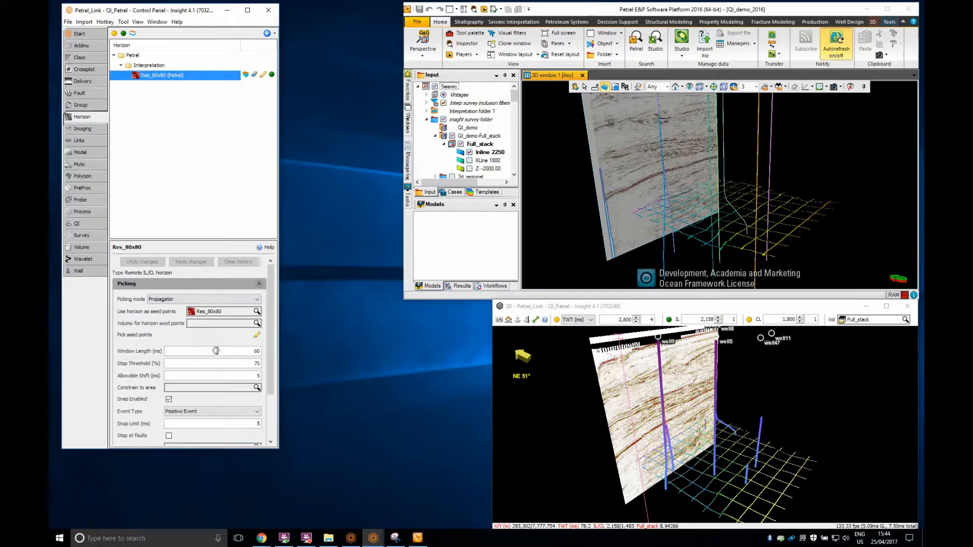
left_click(220, 324)
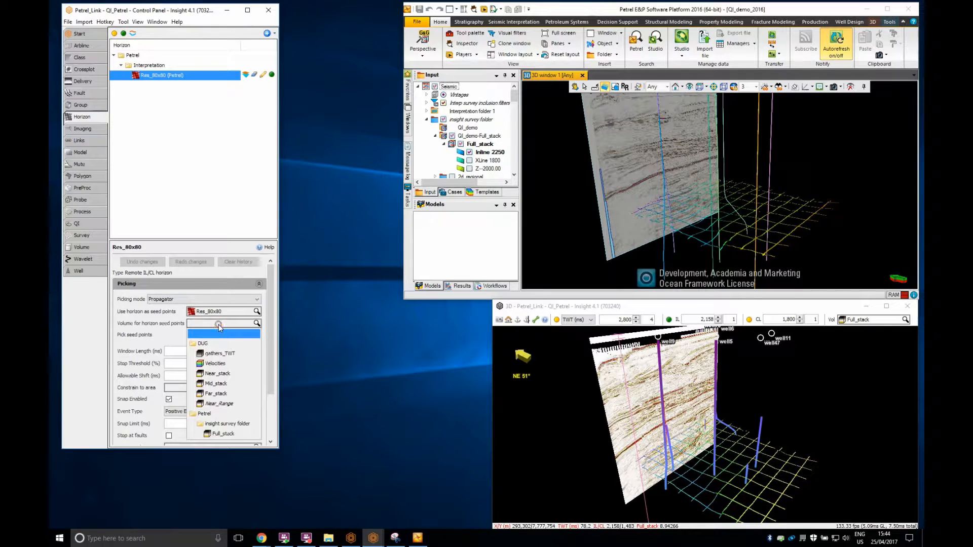
left_click(220, 435)
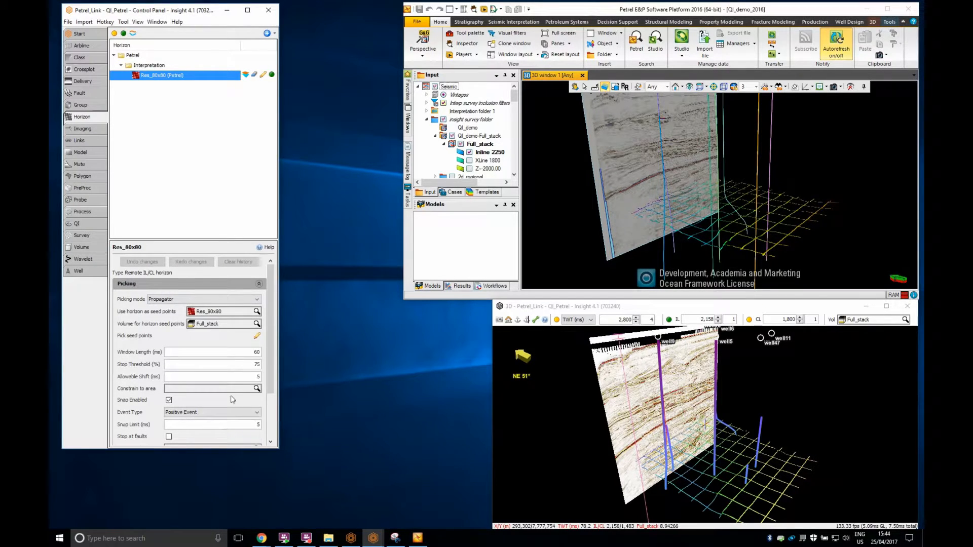
Set the propagator's stop threshold to 60% and propagate the horizon.
left_click_drag(242, 363, 271, 415)
type("60")
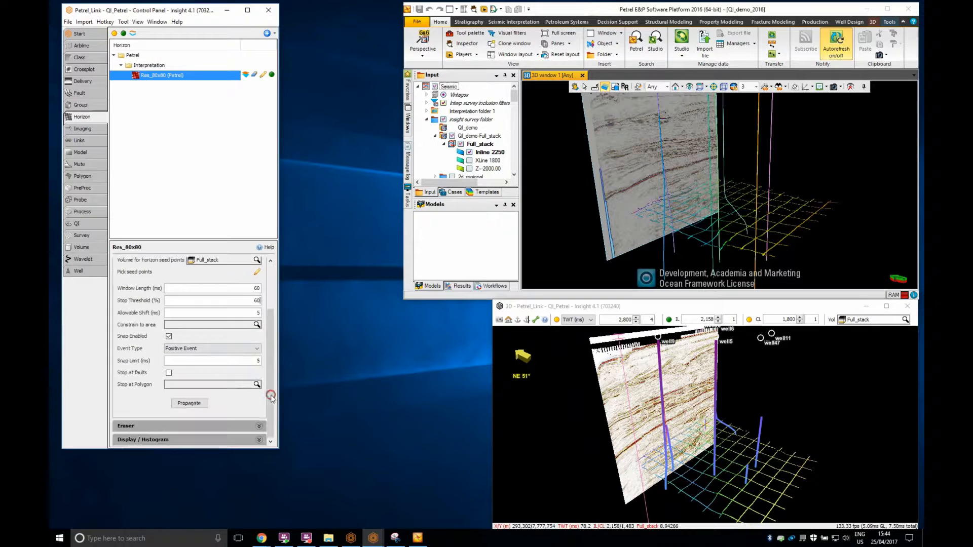
left_click(189, 404)
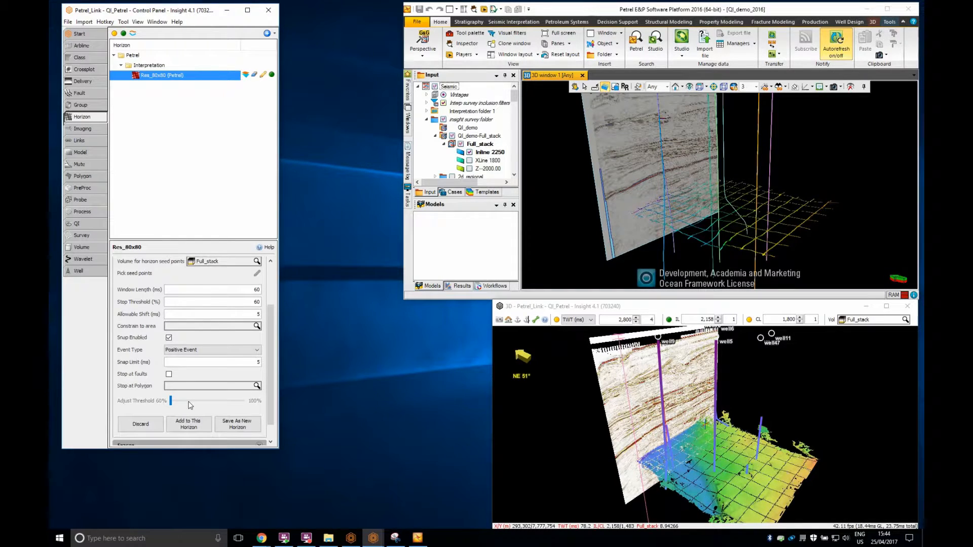
Raise the adjustable threshold moderately above 60% and add the propagated result to Res_80x80, making a local copy of the horizon.
left_click_drag(170, 404, 193, 403)
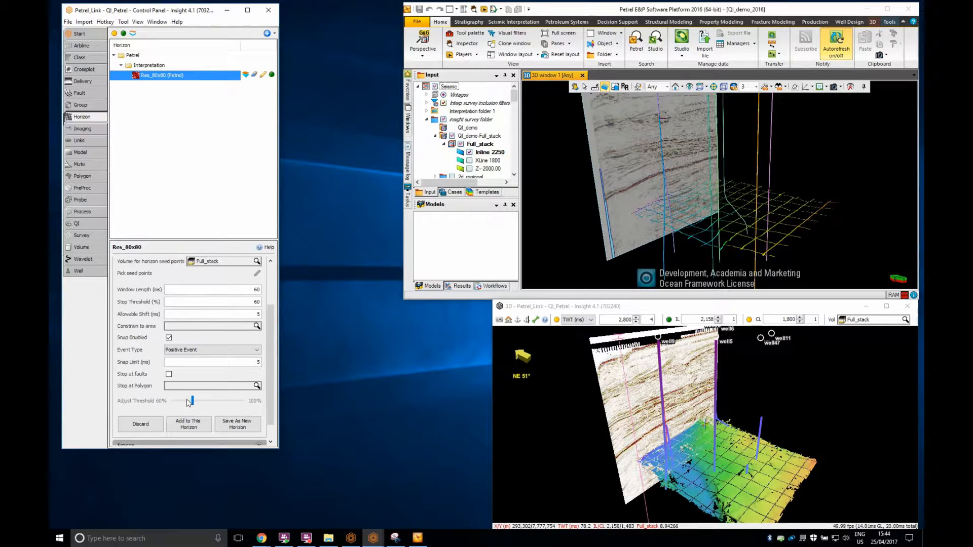
left_click(184, 427)
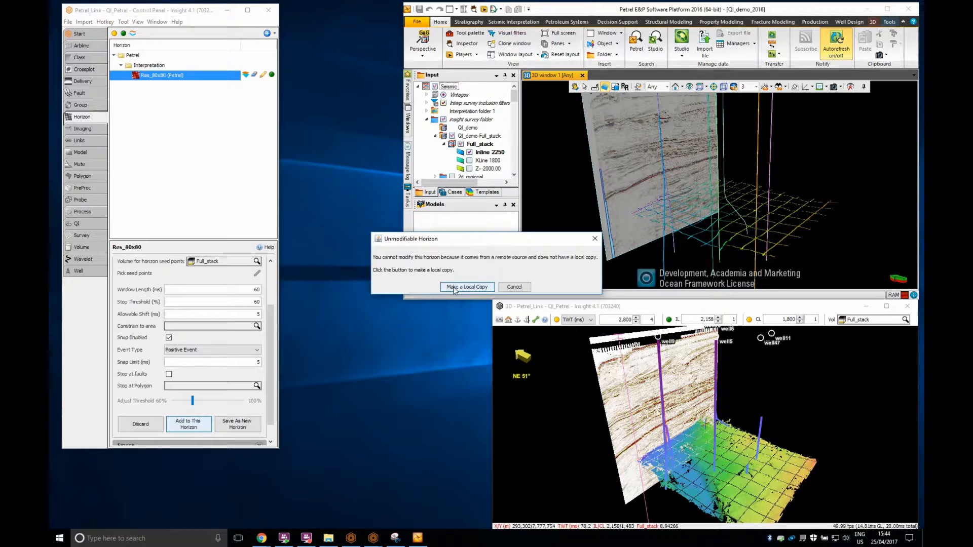
left_click(453, 287)
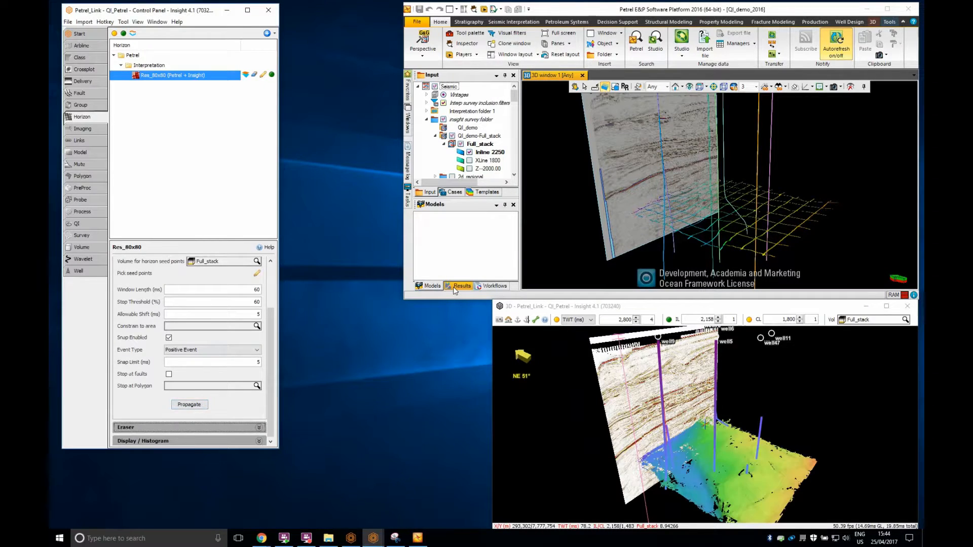
Sync the Res_80x80 horizon from Insight with Petrel and display its updated interpretation in Petrel's 3D window.
right_click(209, 80)
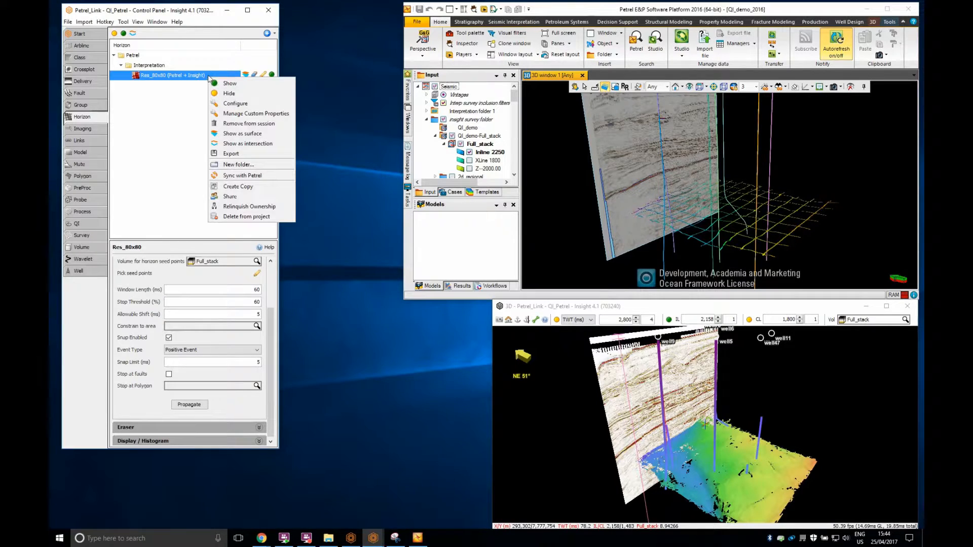
left_click(249, 177)
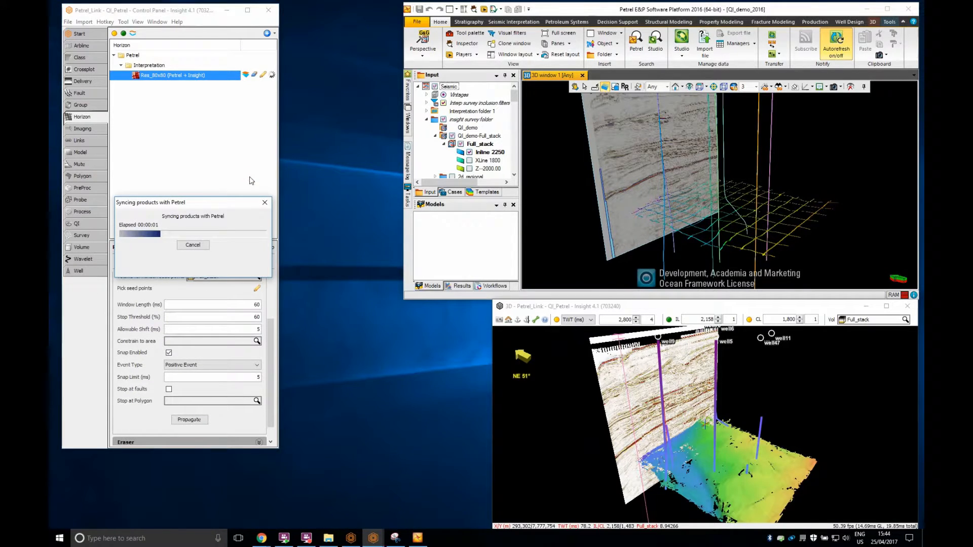
left_click_drag(515, 96, 515, 107)
scroll(464, 152, "down", 5)
left_click(470, 169)
left_click_drag(760, 212, 733, 203)
left_click_drag(751, 409, 767, 398)
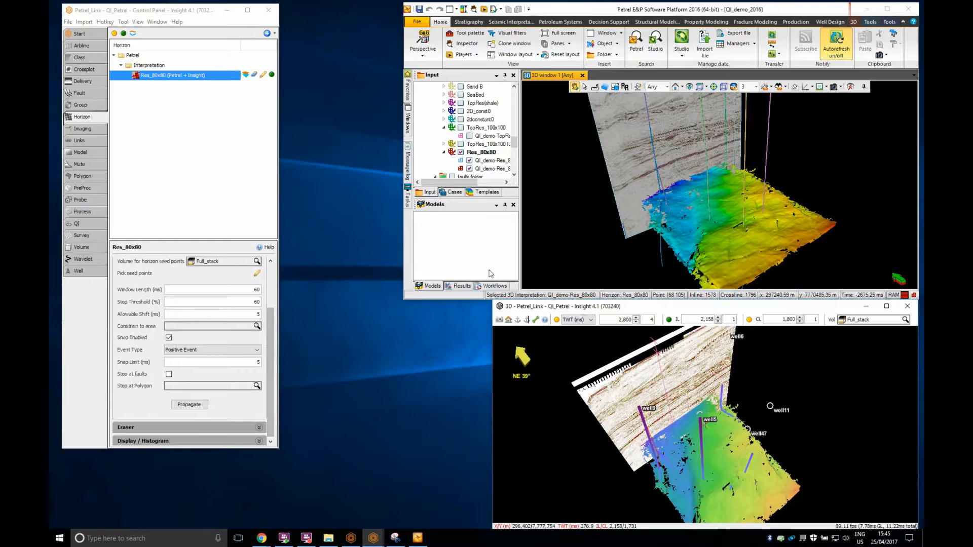
Show the RH Main West and RH Main East faults in Insight's 3D view and view them from the south.
left_click(83, 93)
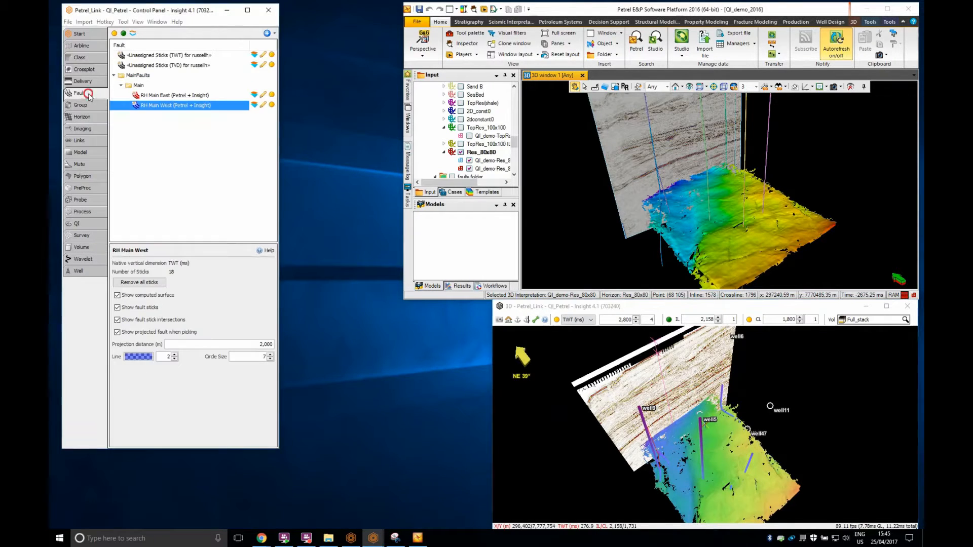
left_click(272, 105)
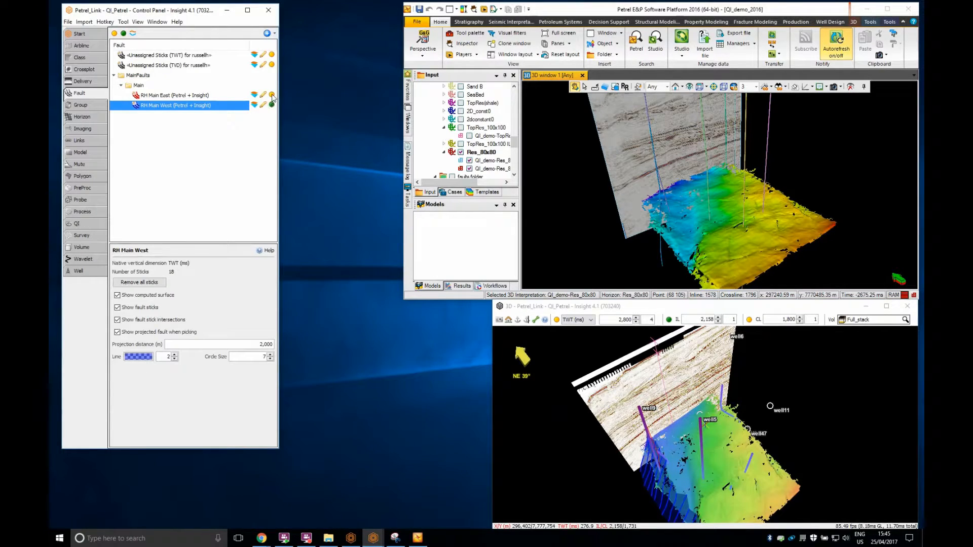
left_click(272, 95)
left_click_drag(756, 503, 705, 470)
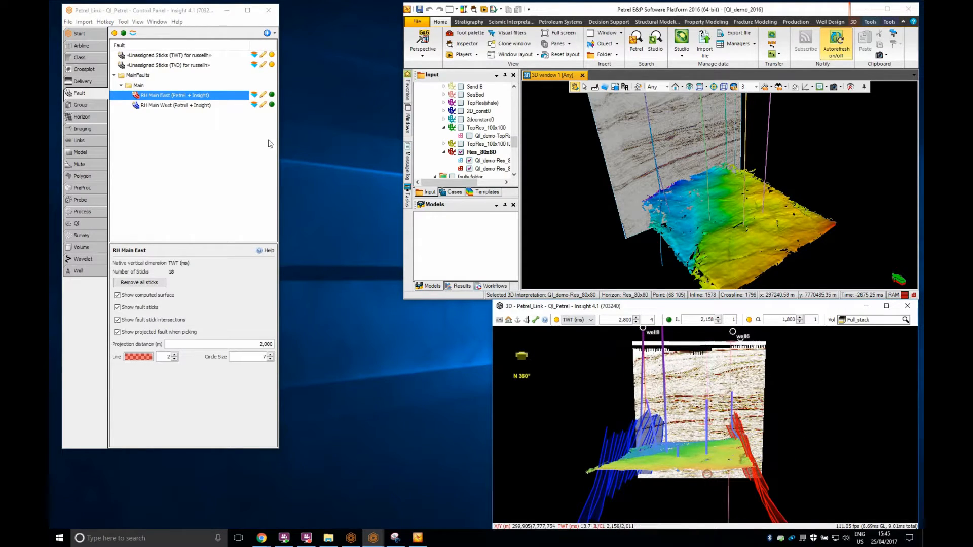
Sync the RH Main East and RH Main West faults with Petrel and display the synced copies in Petrel's 3D window.
left_click(206, 106, "ctrl")
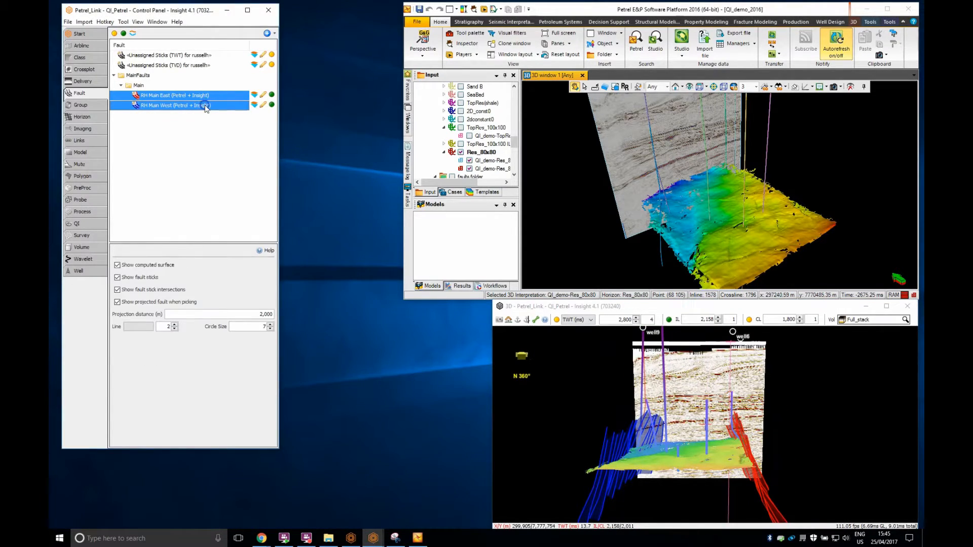
right_click(206, 107)
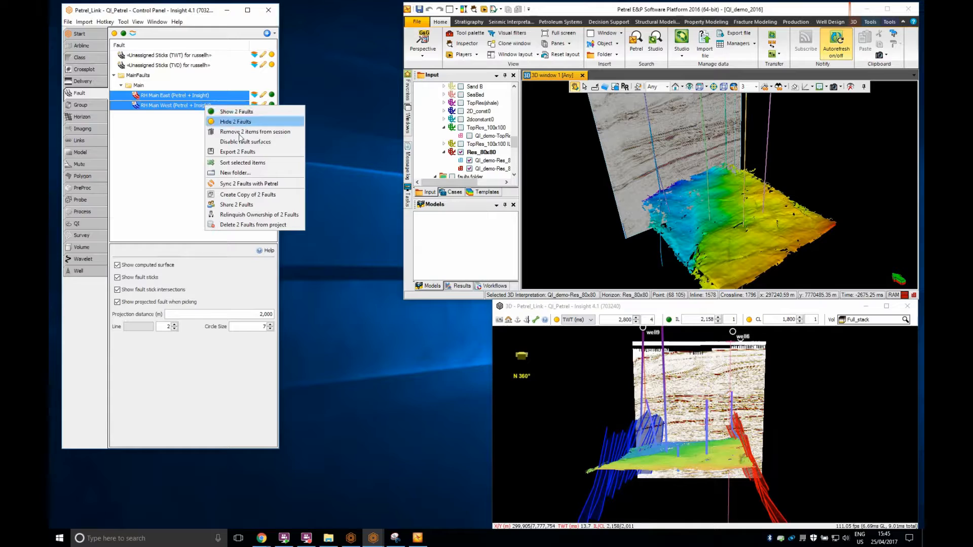
left_click(250, 182)
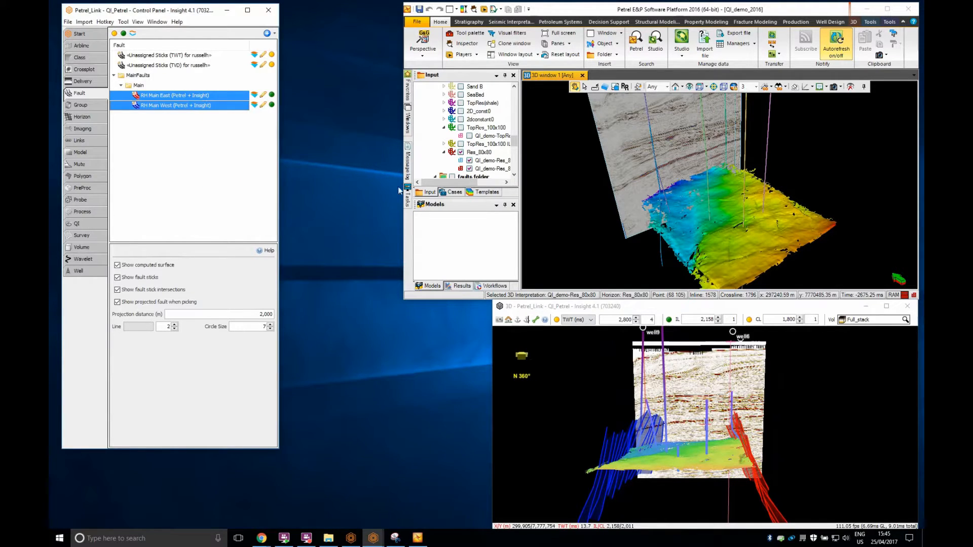
left_click_drag(514, 140, 514, 149)
left_click(460, 144)
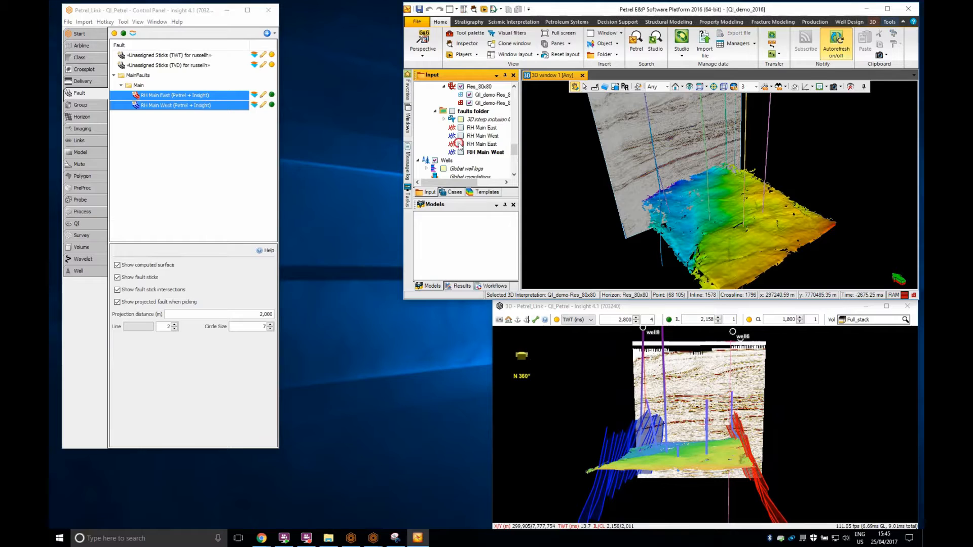
left_click(459, 152)
left_click_drag(815, 224, 795, 194)
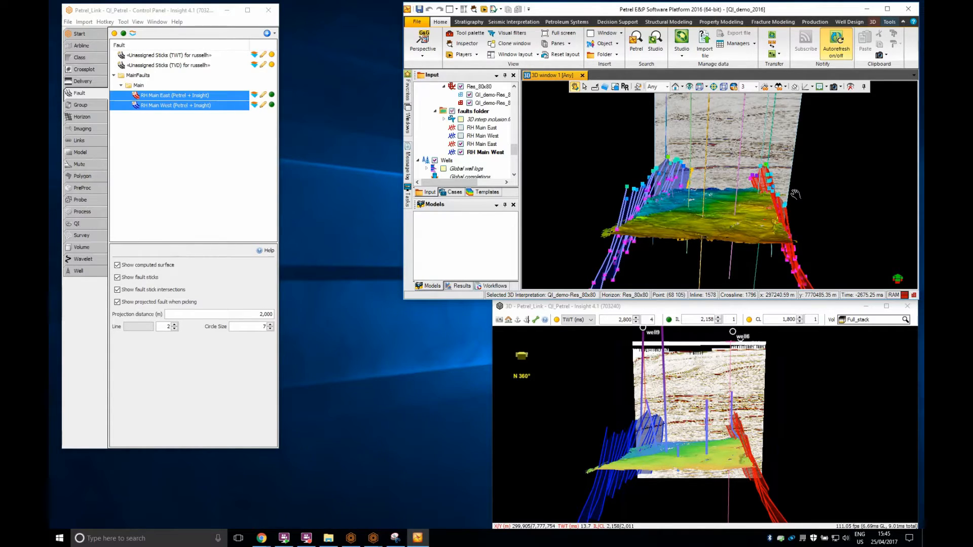
Disconnect Insight's link to the Petrel project.
left_click(96, 142)
left_click(264, 58)
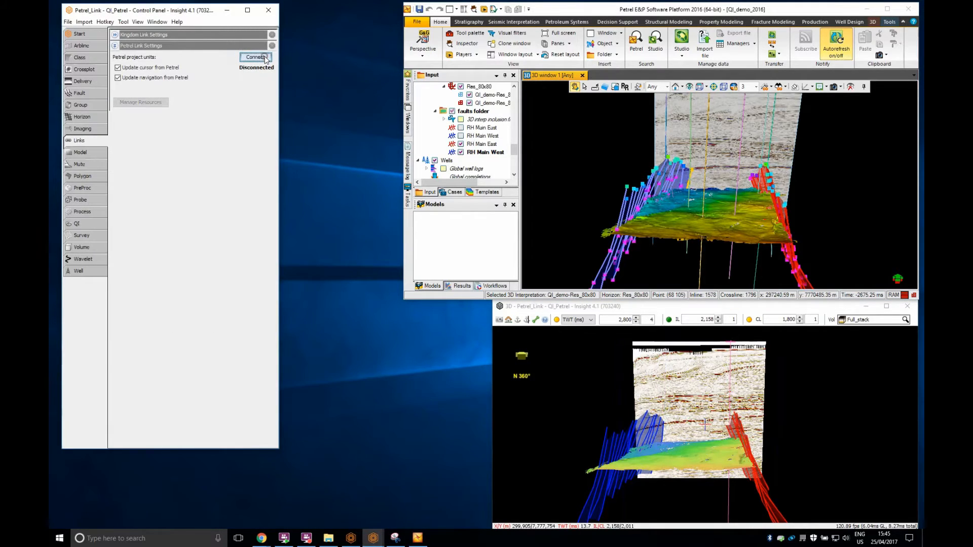